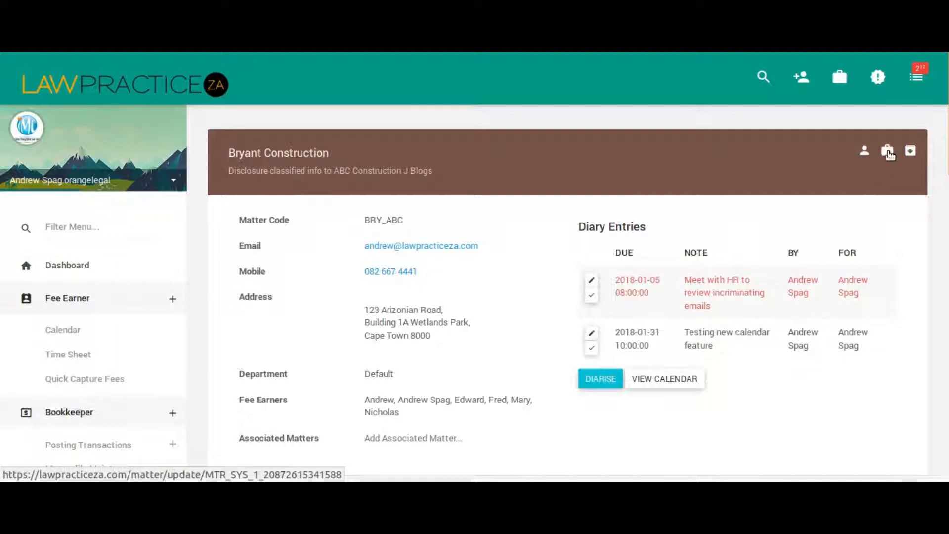
Open the BRY_ABC matter's update form and examine its department and fee level settings
scroll(671, 289, down, 2)
scroll(669, 285, down, 6)
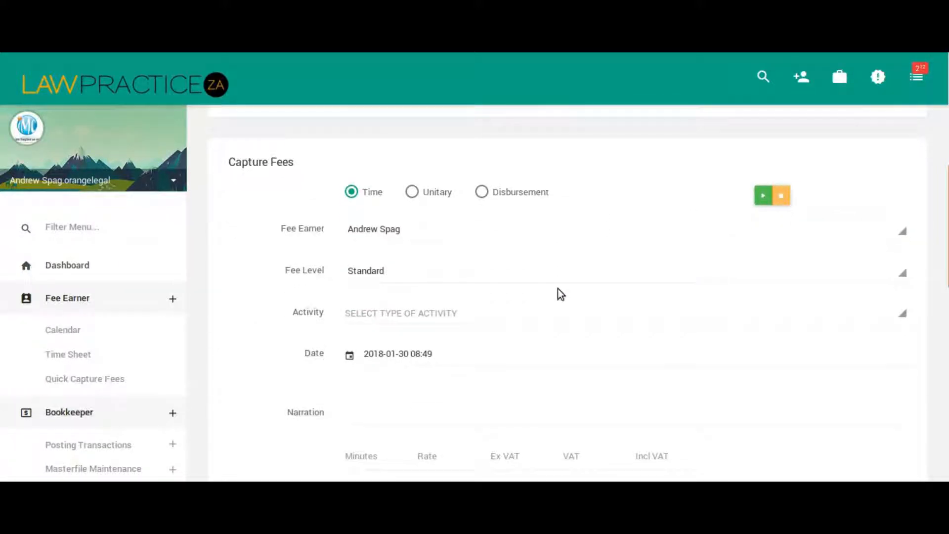
scroll(563, 289, up, 3)
scroll(573, 285, up, 4)
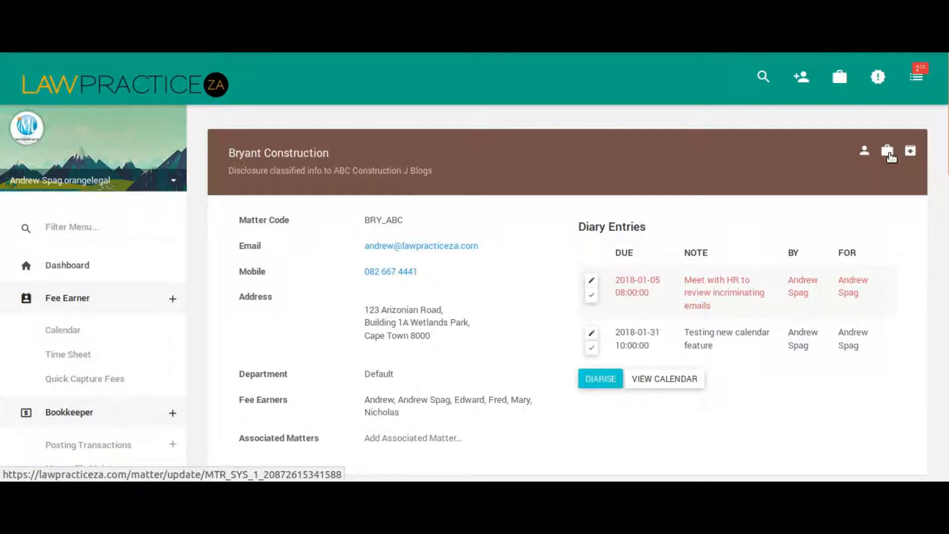
click(888, 153)
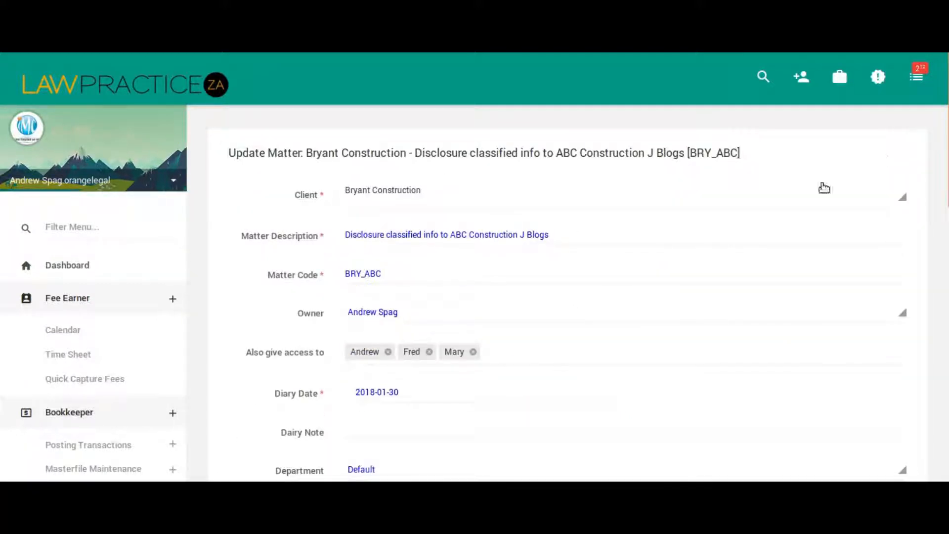
scroll(630, 229, down, 3)
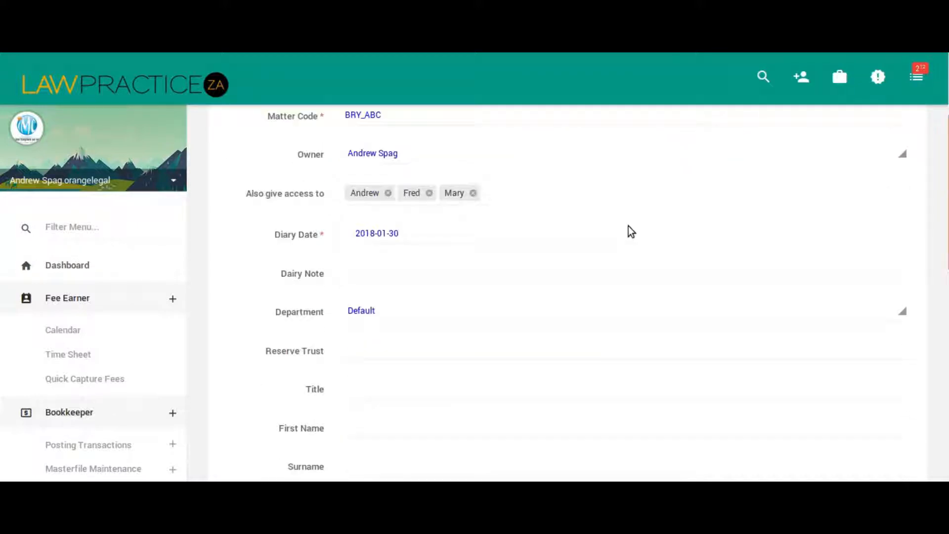
scroll(630, 228, down, 5)
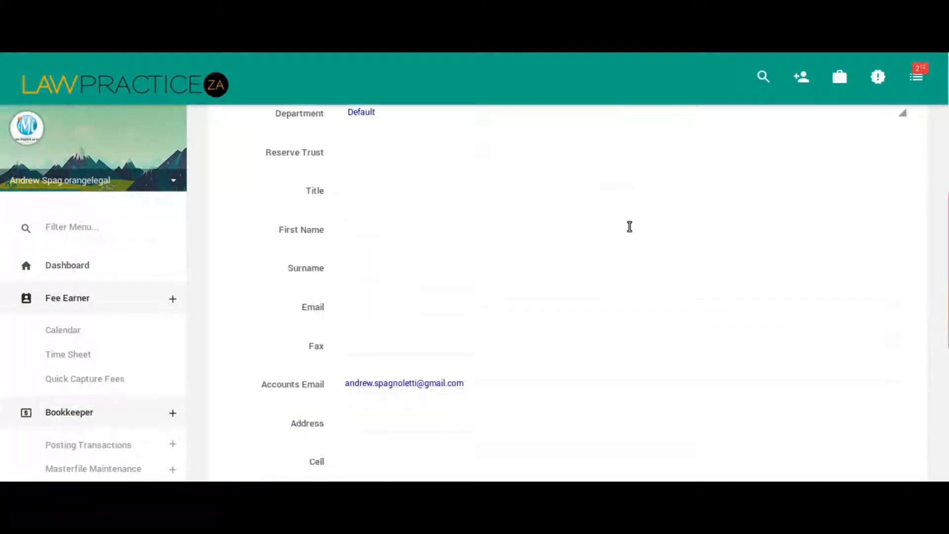
scroll(629, 226, down, 2)
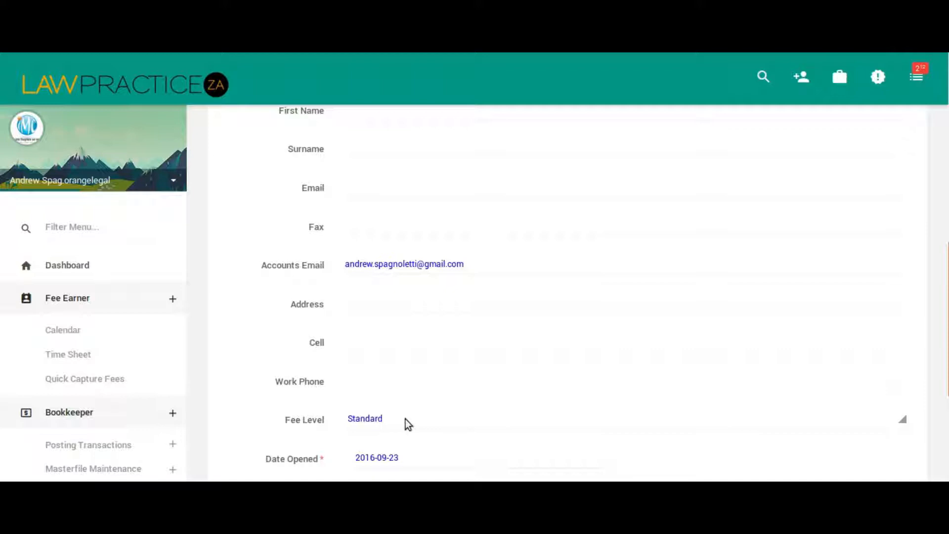
scroll(684, 249, up, 7)
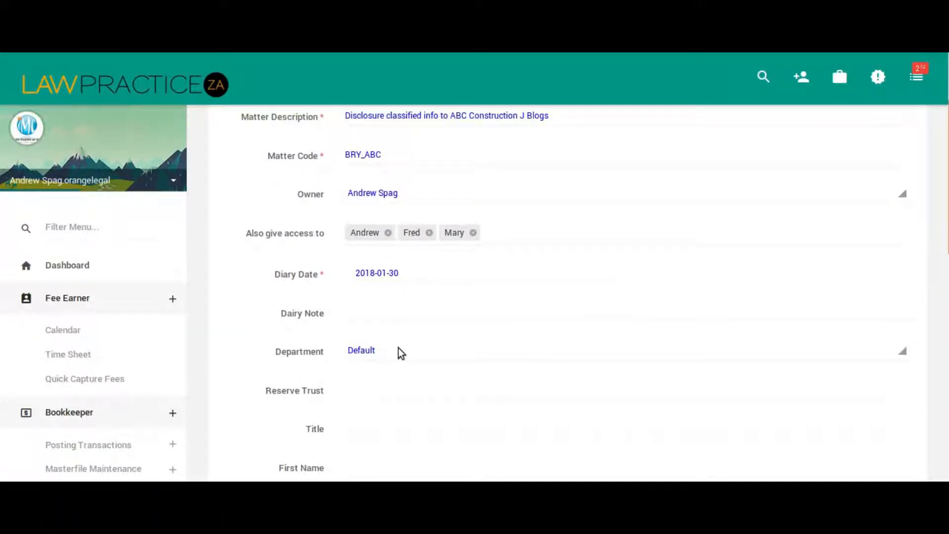
scroll(635, 232, up, 3)
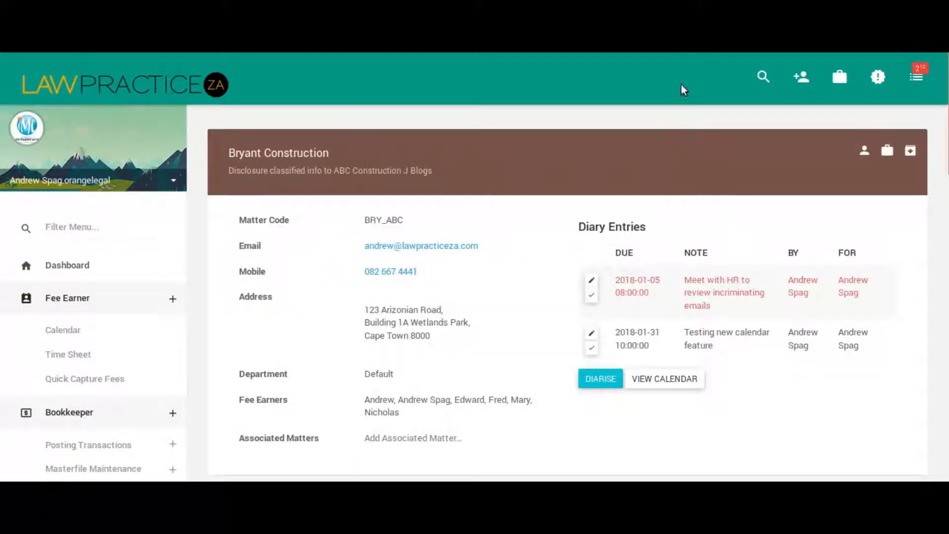
Capture and save a time-based Consultation fee of 30 minutes on the BRY_ABC matter with the narration "Consultation with Mr X"
scroll(657, 139, down, 9)
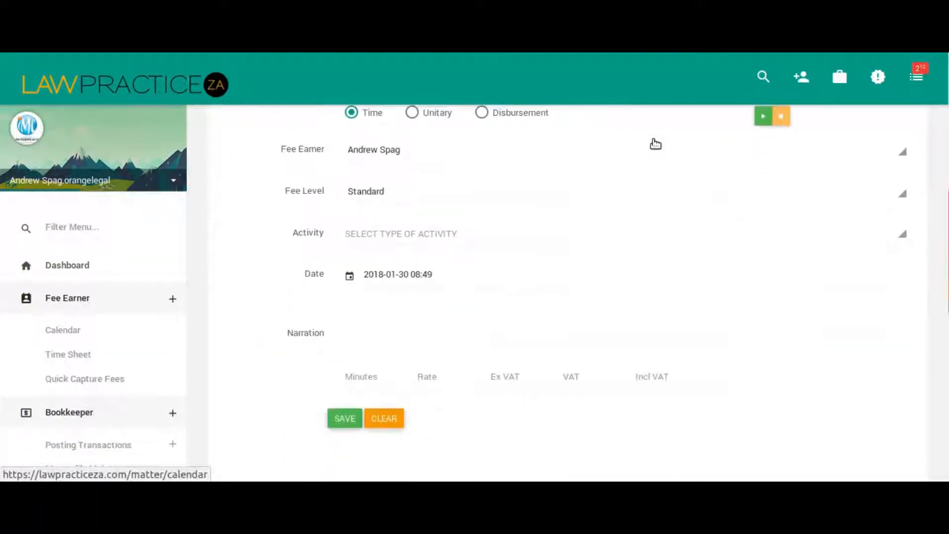
scroll(655, 144, up, 1)
click(409, 310)
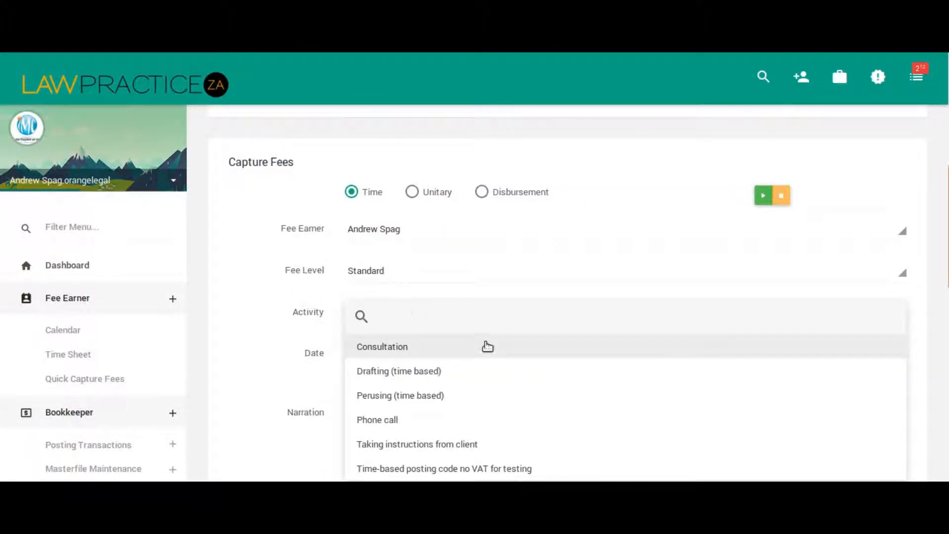
click(390, 348)
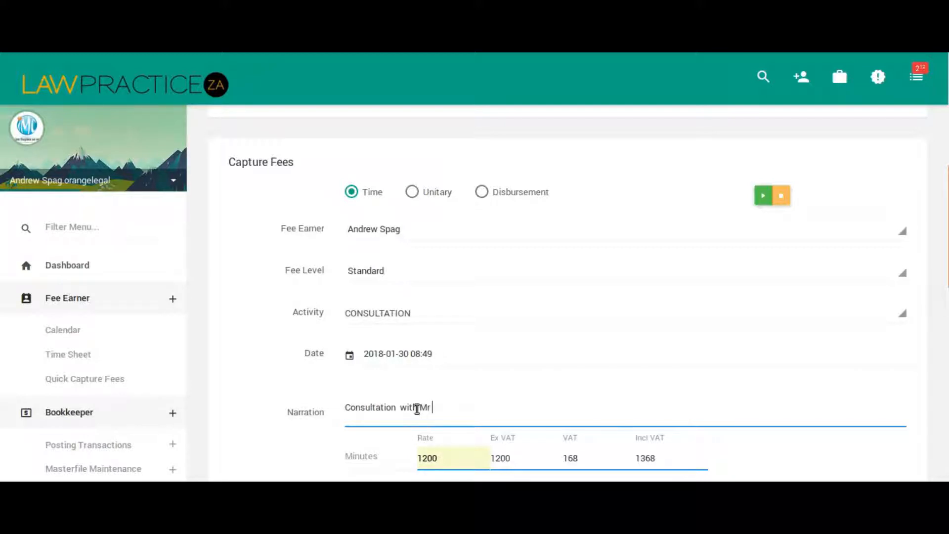
key(Tab)
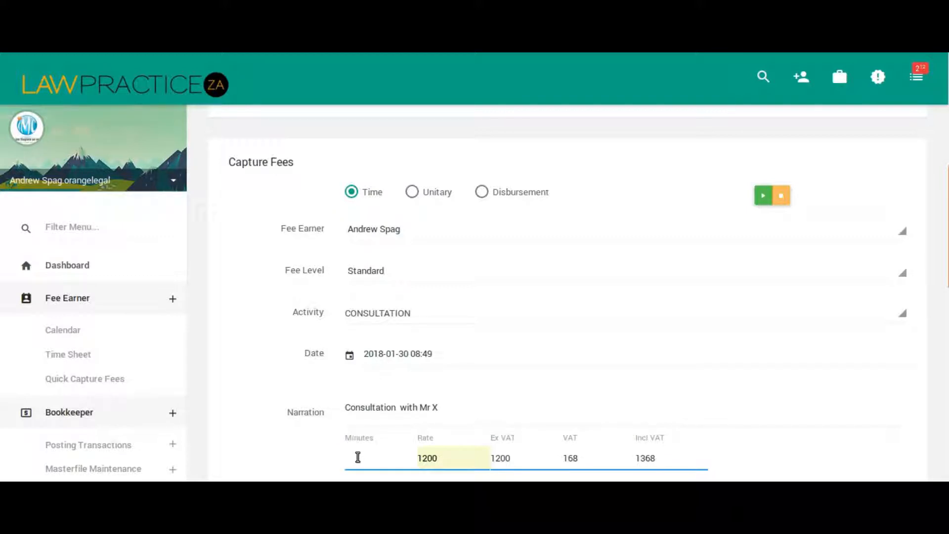
text(30)
key(Tab)
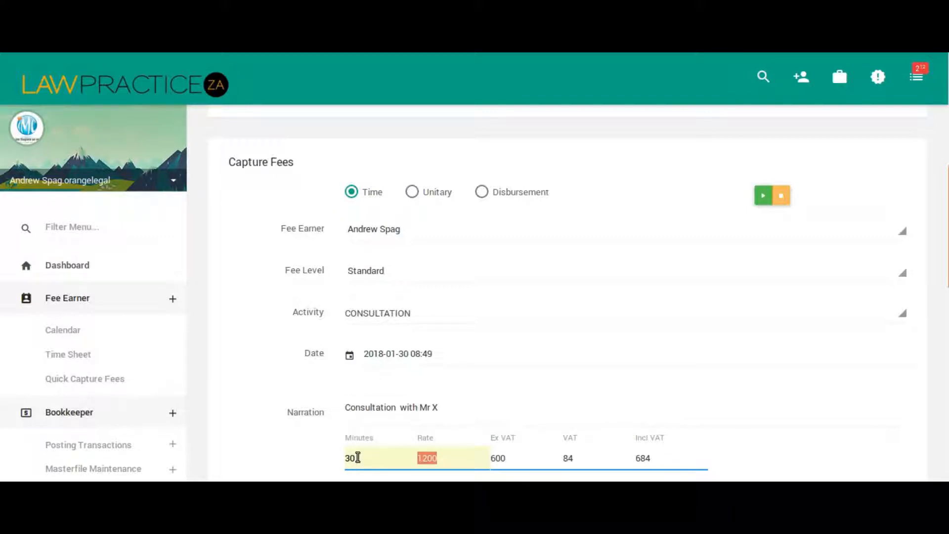
scroll(730, 466, down, 2)
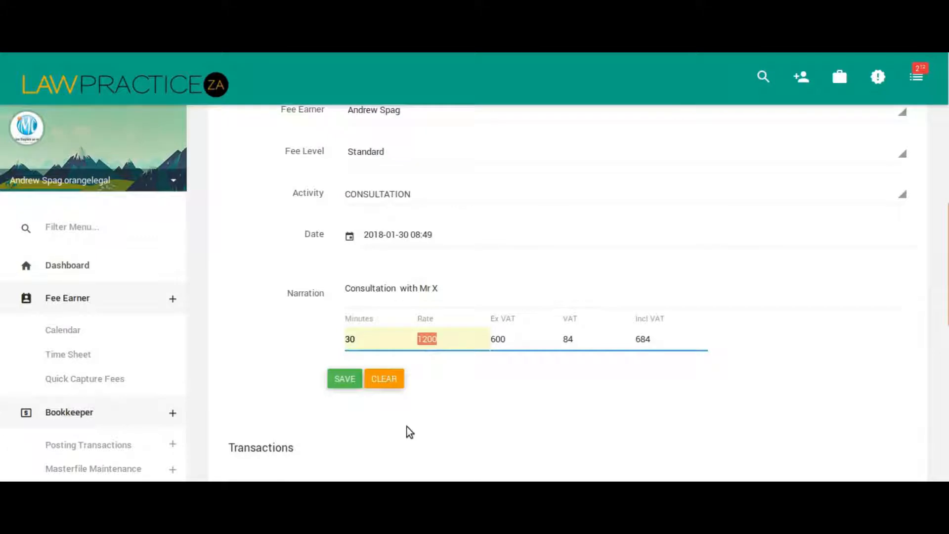
click(345, 379)
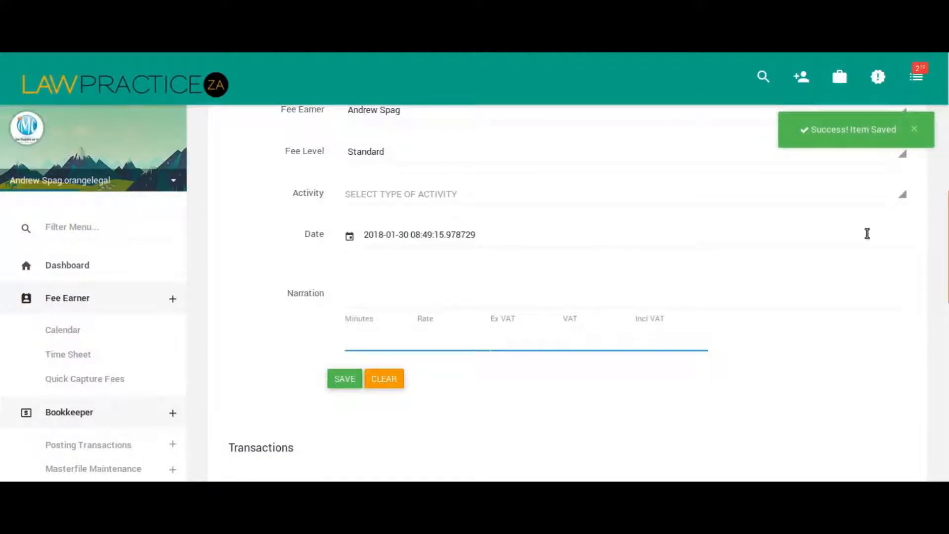
Generate a pro forma invoice for the unbilled consultation fee and open the PDF with Document Viewer
scroll(817, 241, down, 3)
scroll(817, 241, down, 5)
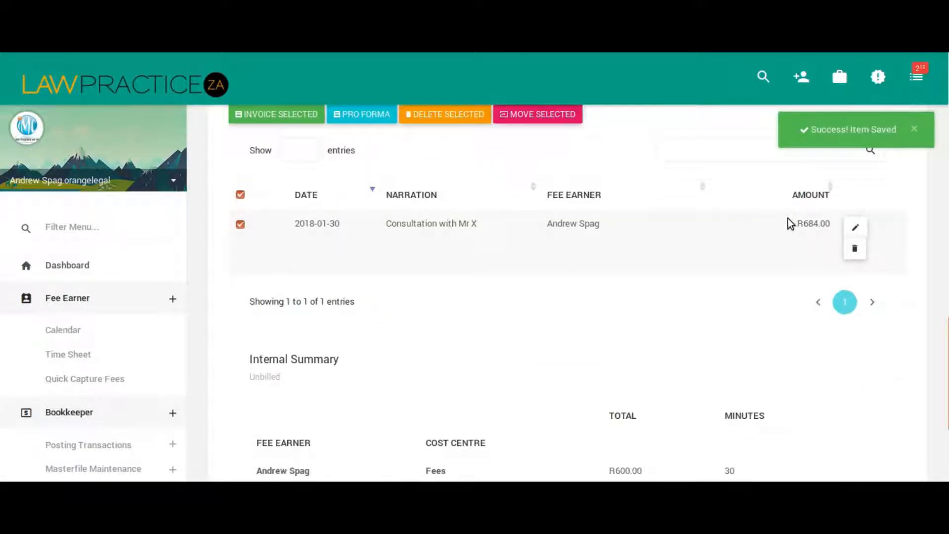
scroll(375, 207, up, 2)
click(372, 200)
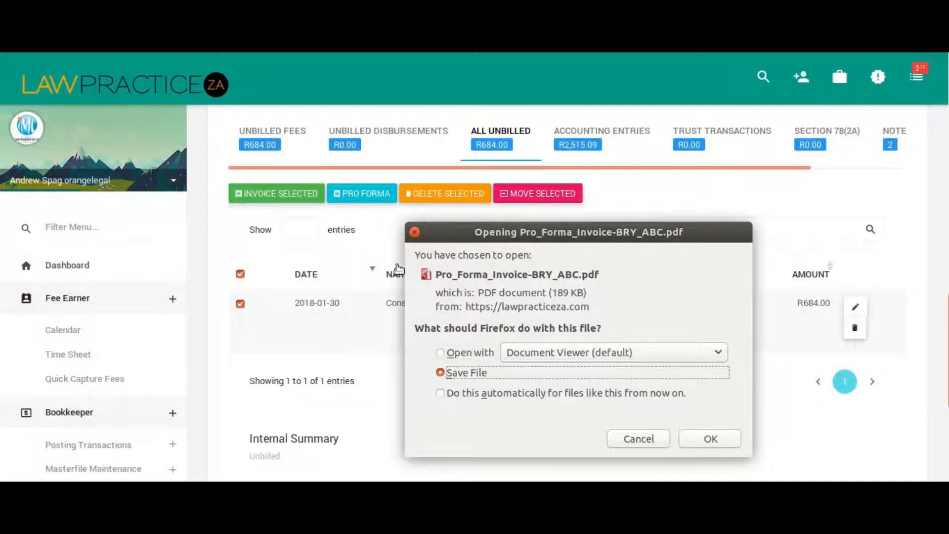
click(464, 353)
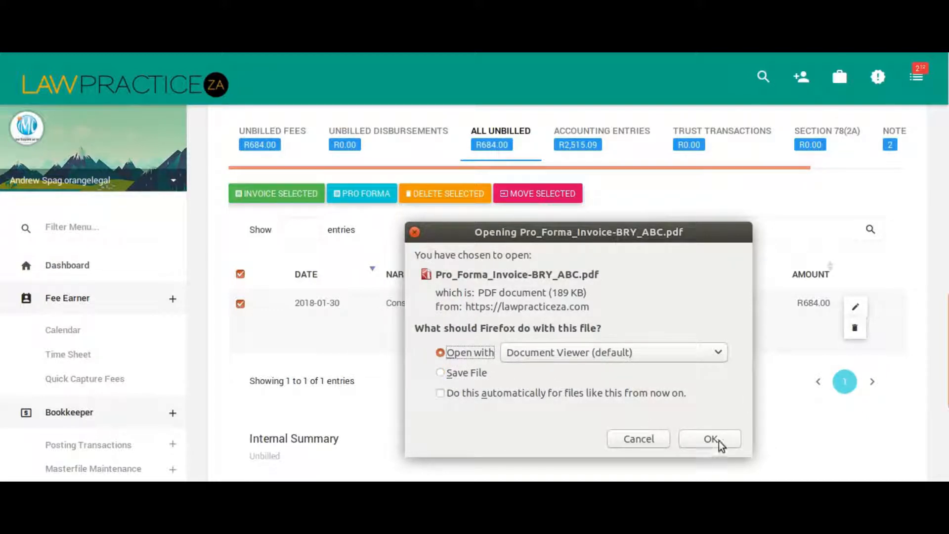
click(718, 440)
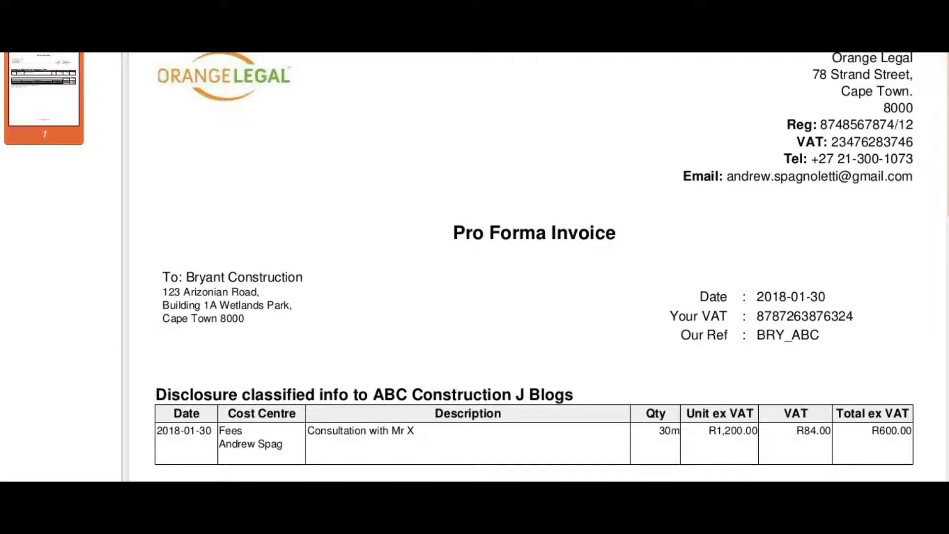
click(908, 39)
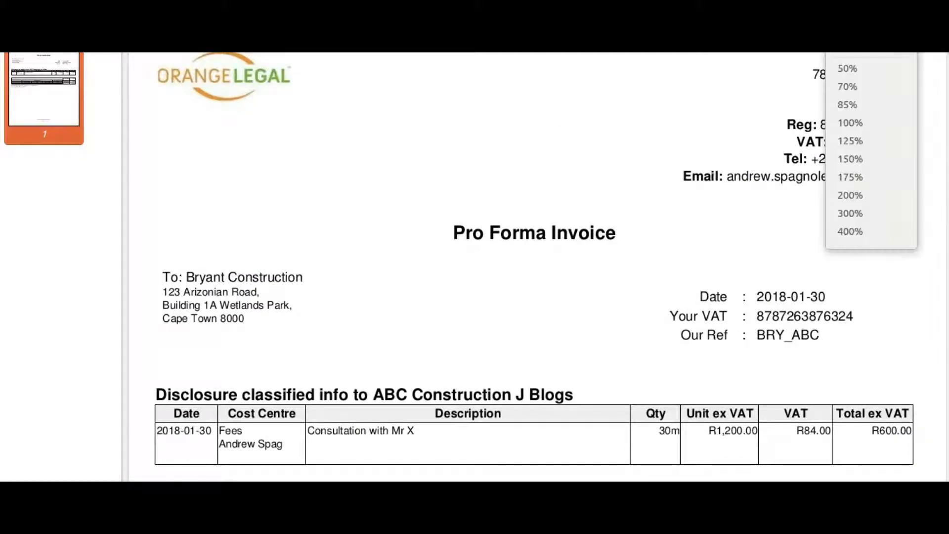
click(858, 123)
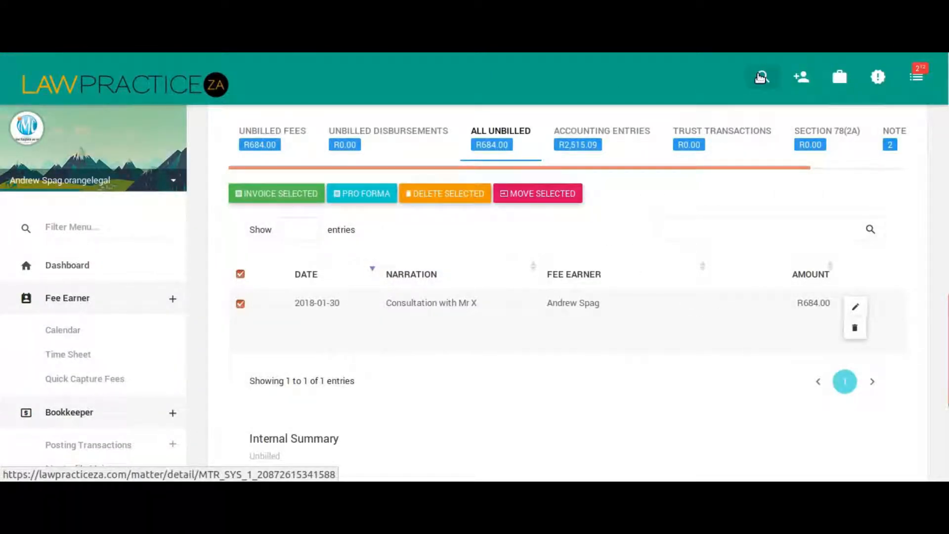
Search for "bry" and open the Bryant Construction matter about damages against Western Central City Council
click(761, 78)
text(bry)
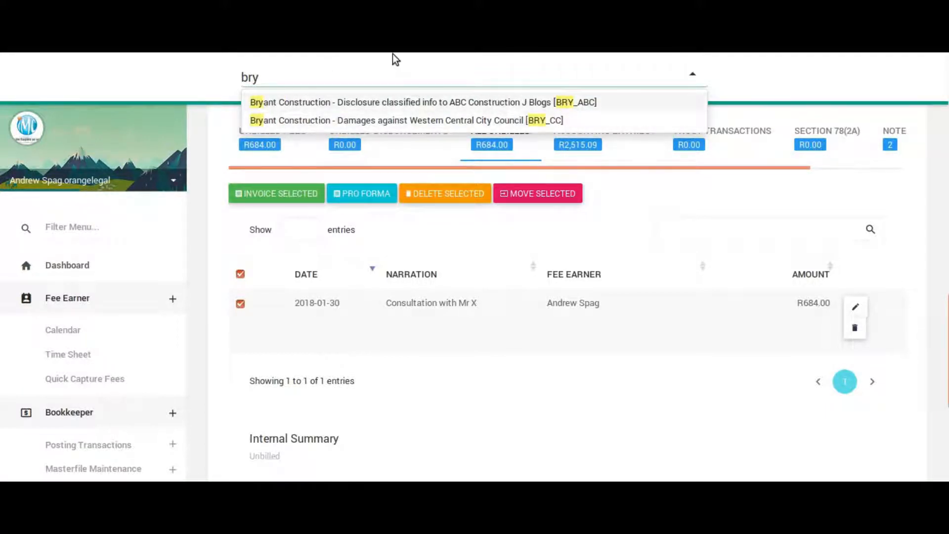
click(429, 120)
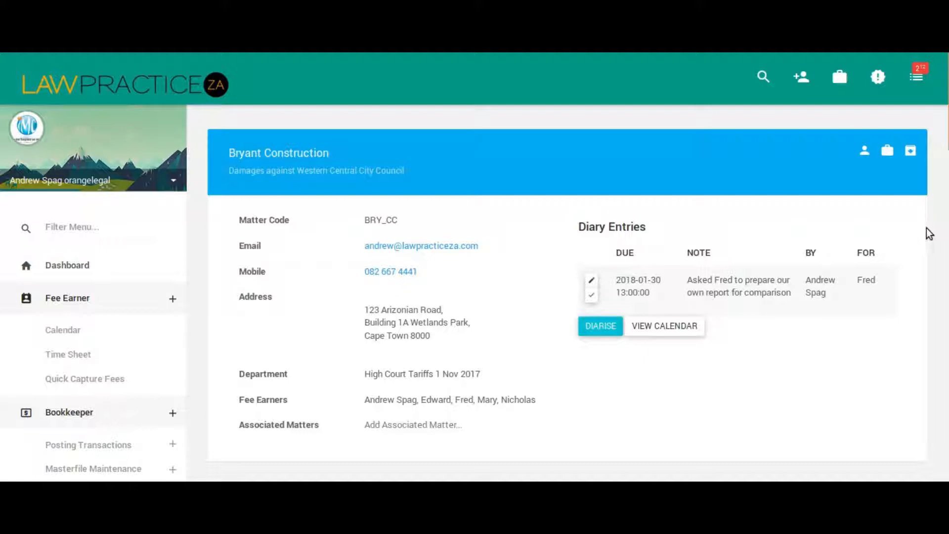
Open the BRY_CC matter's update form and examine its department and fee level settings
click(888, 152)
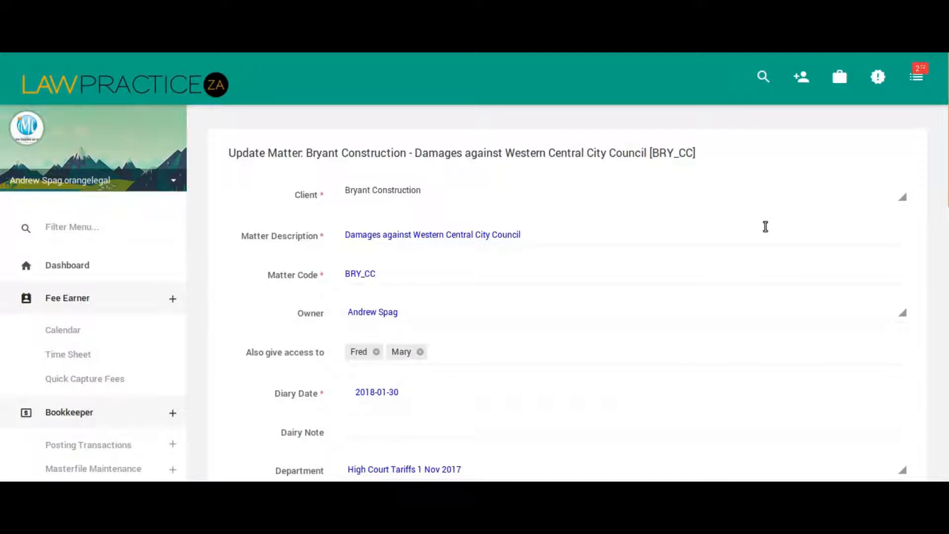
scroll(577, 368, down, 2)
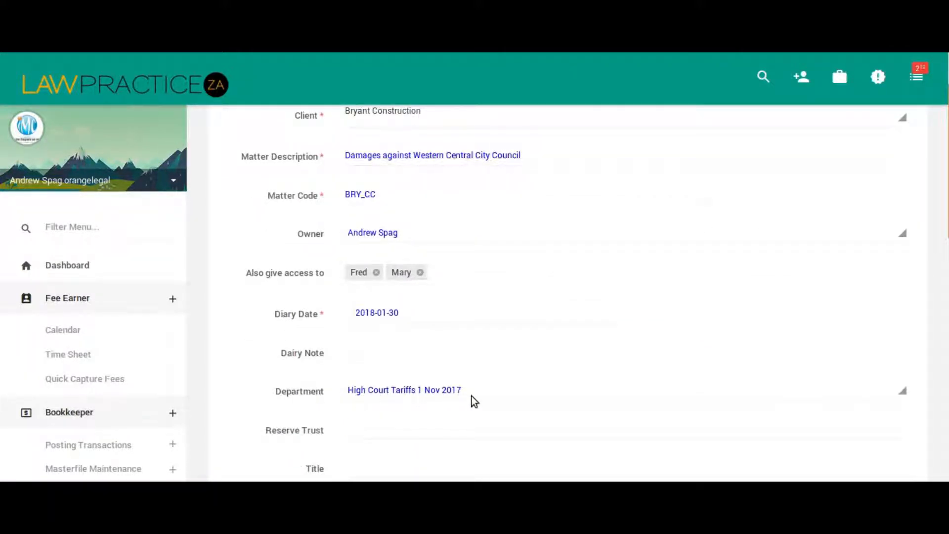
scroll(737, 282, down, 5)
scroll(737, 286, down, 4)
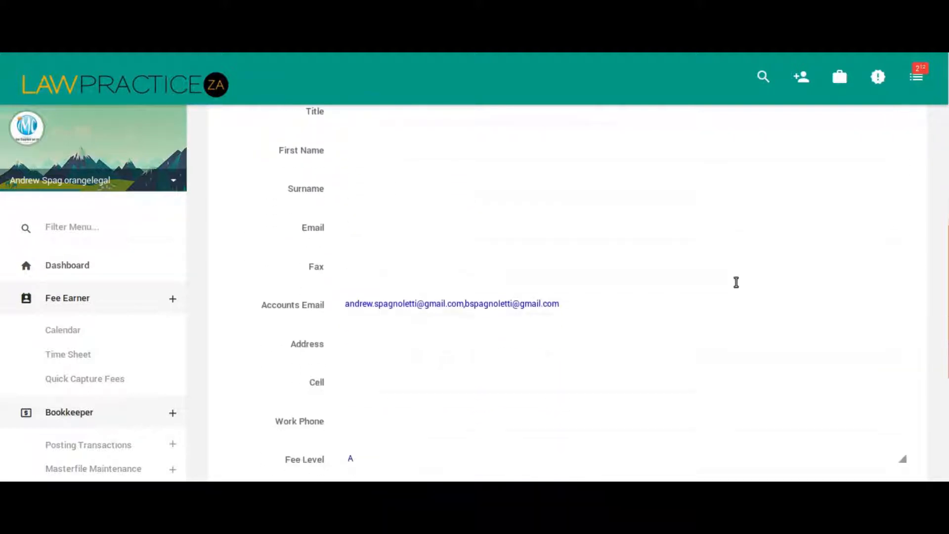
scroll(738, 286, down, 1)
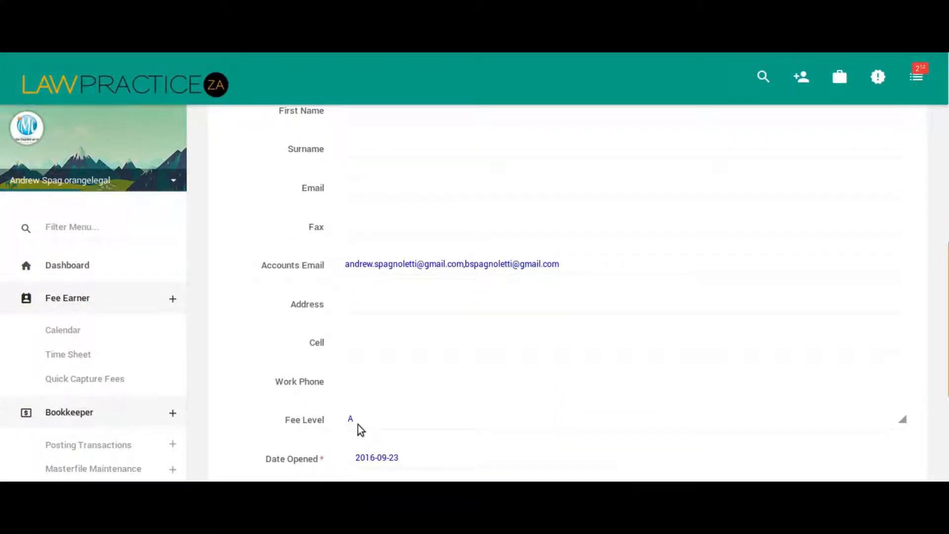
scroll(539, 247, up, 3)
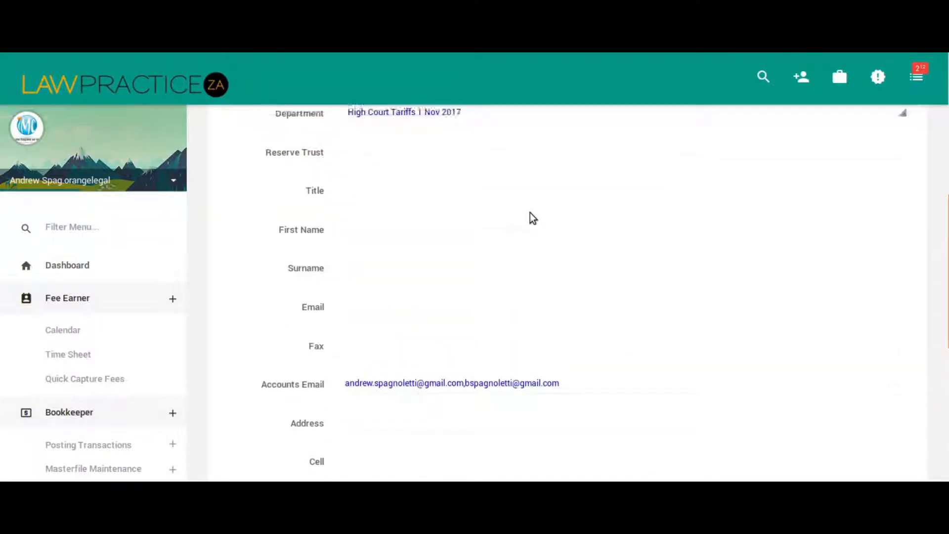
scroll(532, 216, down, 4)
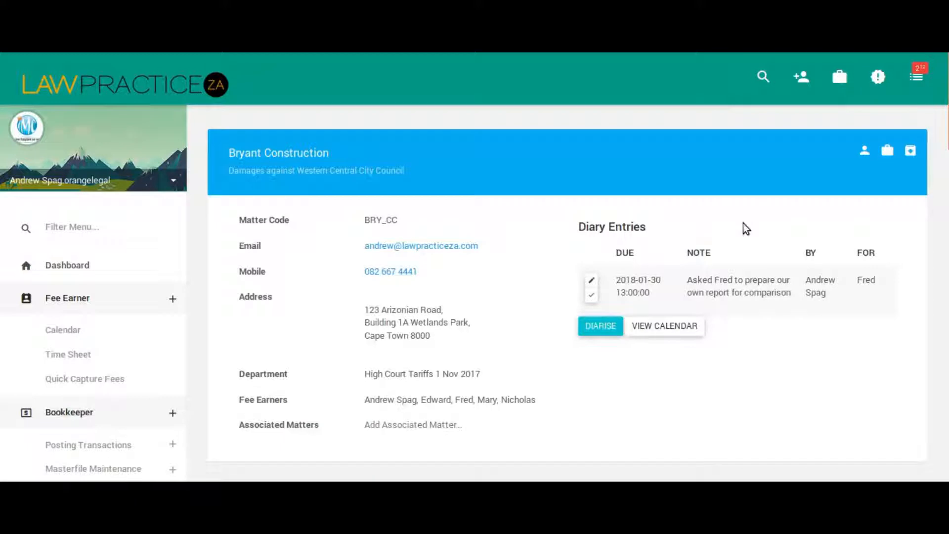
In the BRY_CC matter's unitary fee capture form, search activities for "copies" and choose tariff item D1 for making necessary copies
scroll(742, 224, down, 5)
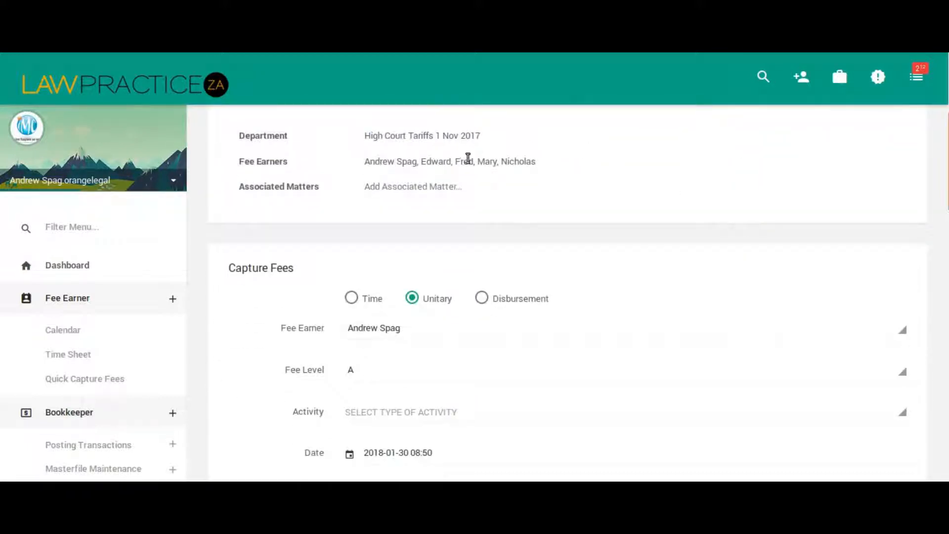
scroll(412, 178, down, 1)
scroll(413, 178, down, 2)
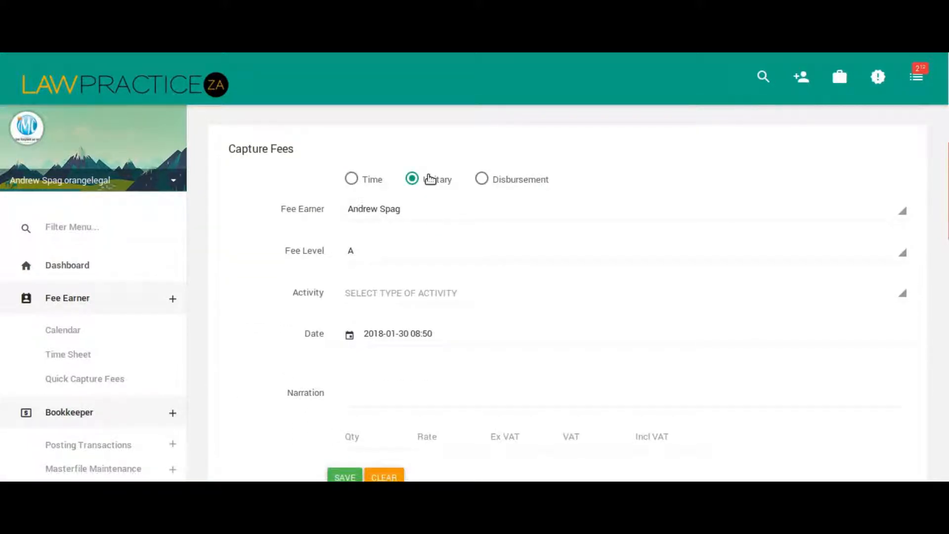
click(374, 293)
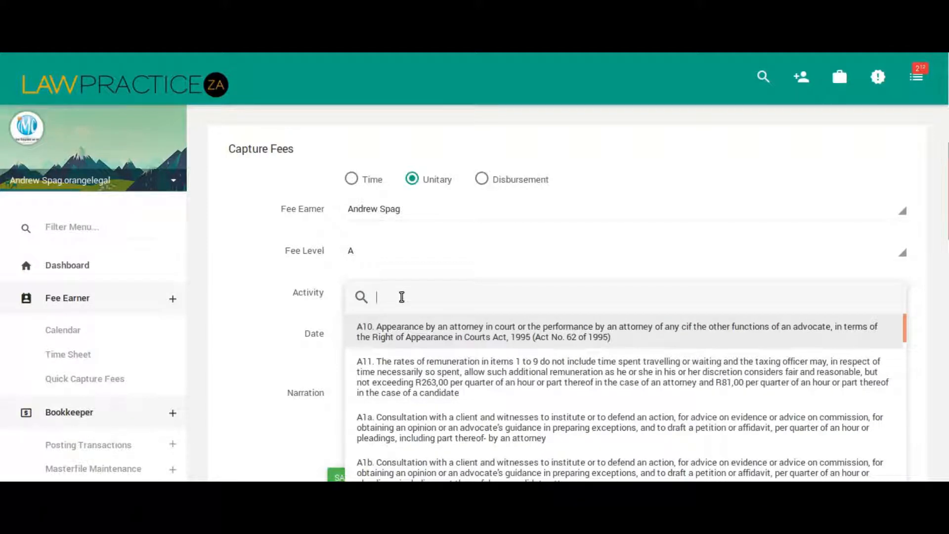
scroll(472, 354, down, 3)
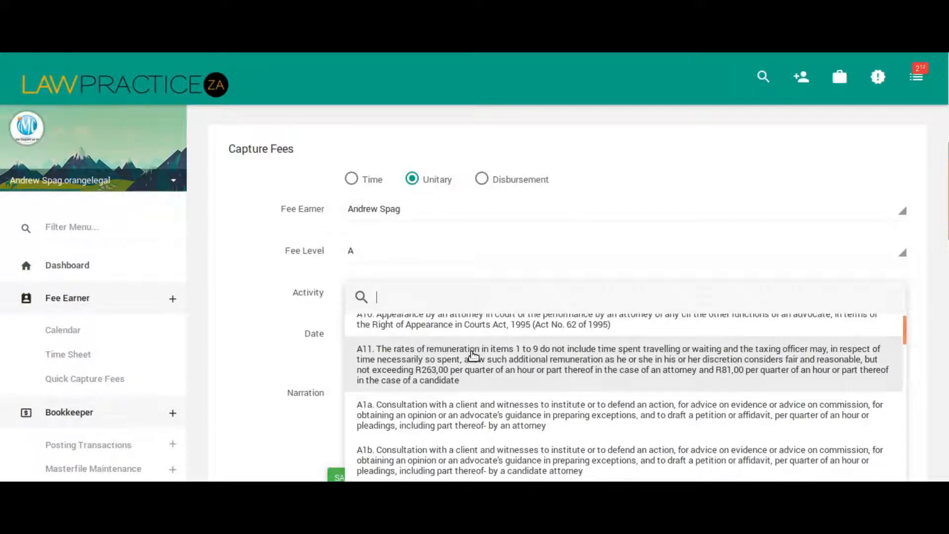
scroll(470, 331, up, 2)
scroll(468, 329, up, 1)
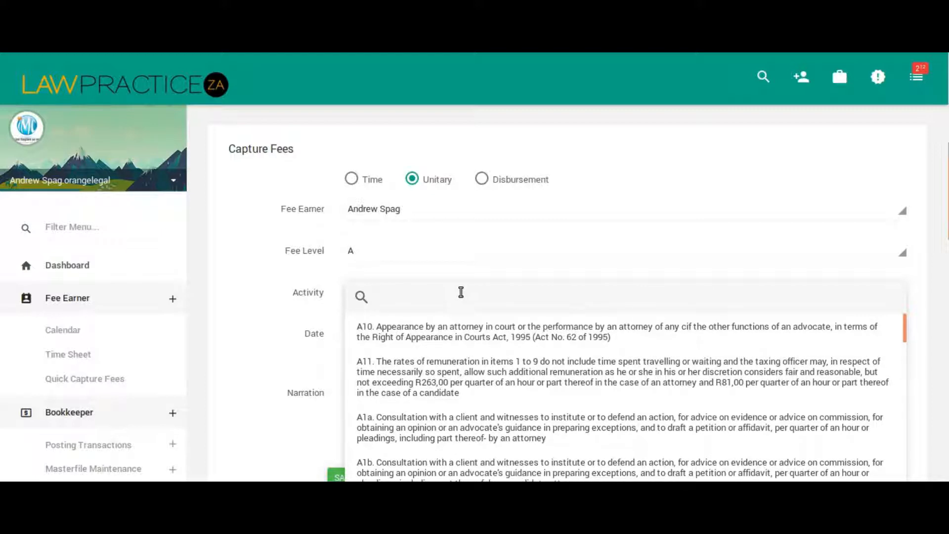
scroll(692, 222, down, 1)
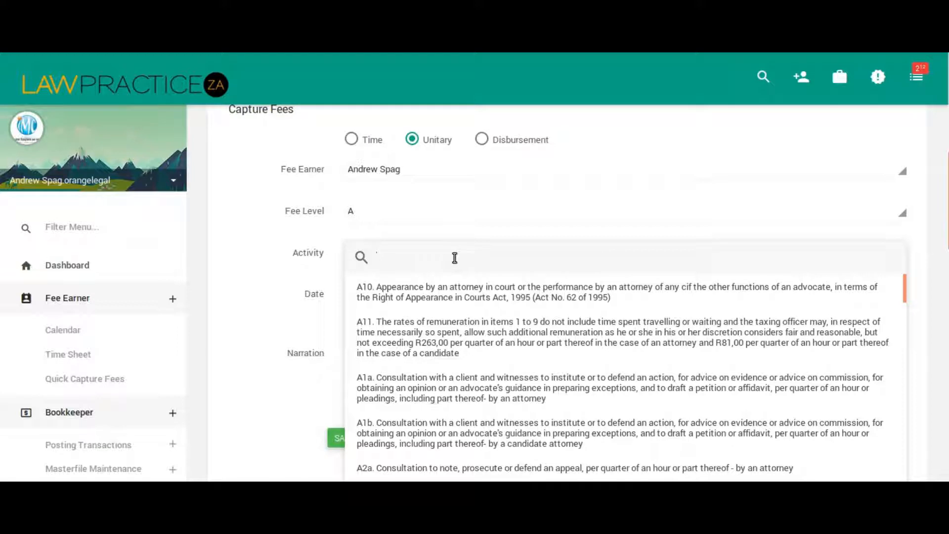
text(opies)
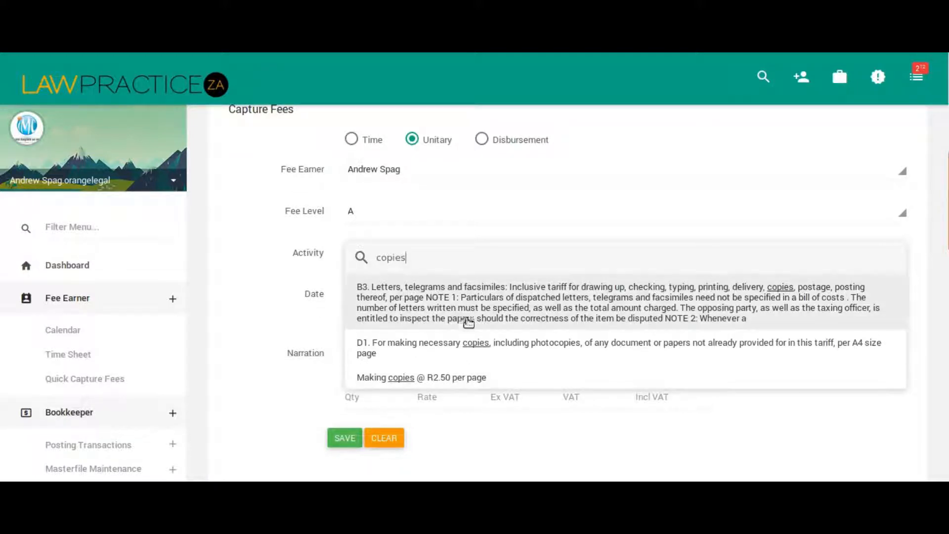
click(437, 343)
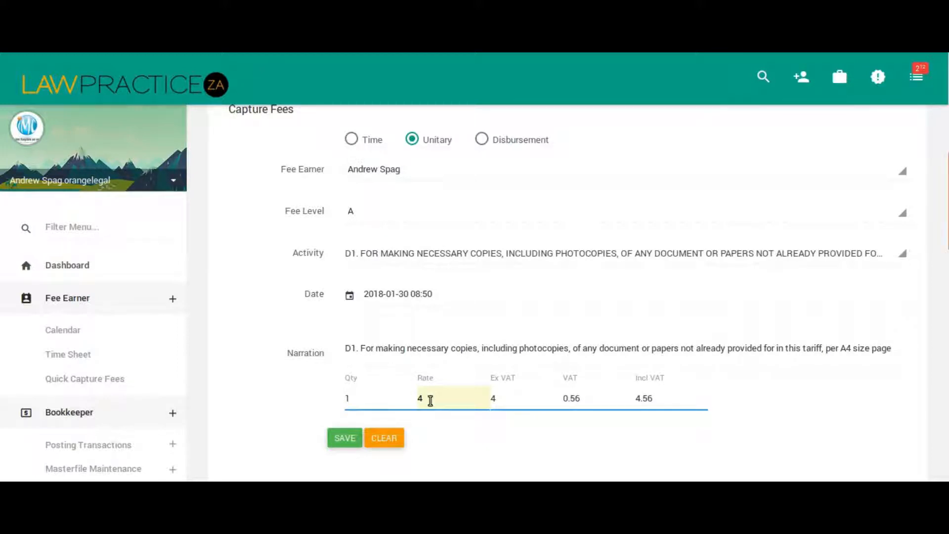
Set the copies fee's quantity to 12 and save the fee
drag(366, 397, 318, 397)
text(12)
key(Tab)
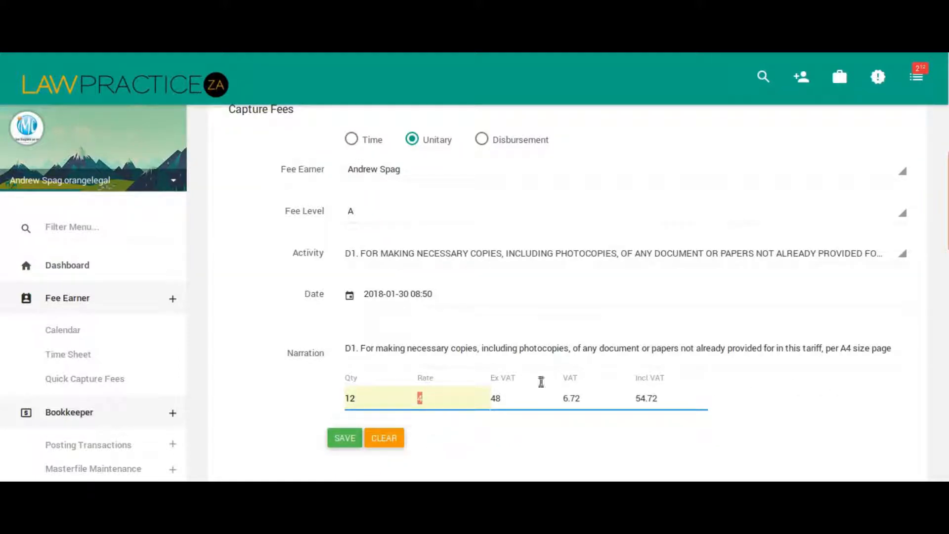
click(340, 439)
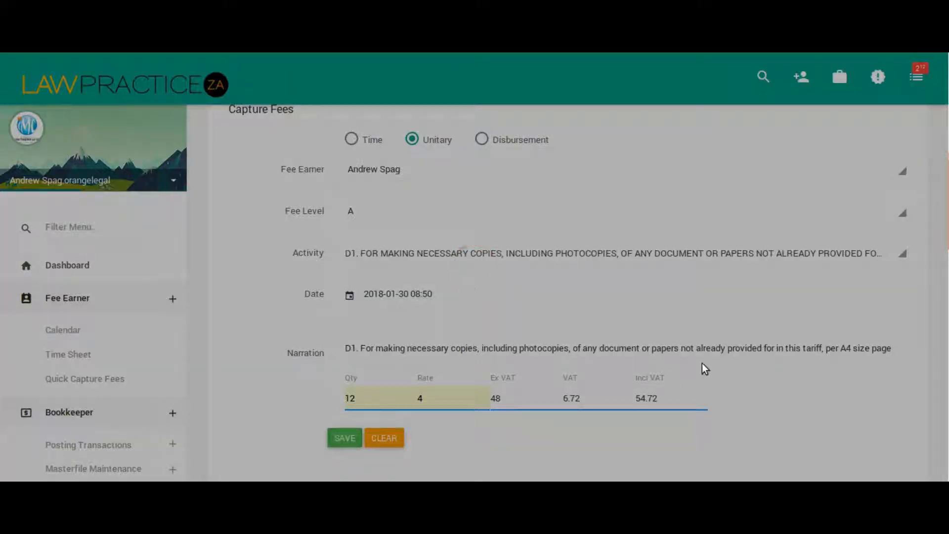
Edit the unbilled 2018-01-30 copies fee, remove the "D1." prefix from its narration and save it
scroll(727, 318, down, 5)
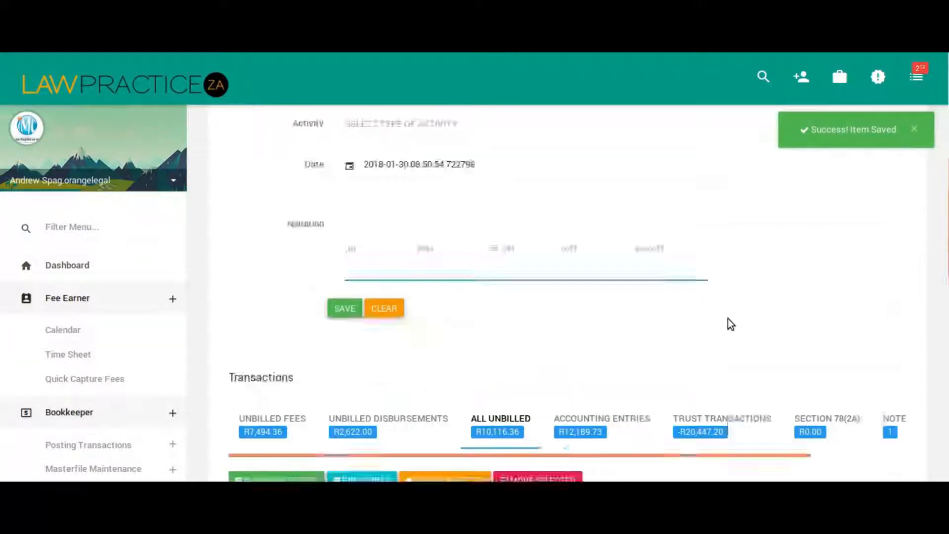
scroll(525, 324, down, 2)
scroll(367, 261, down, 2)
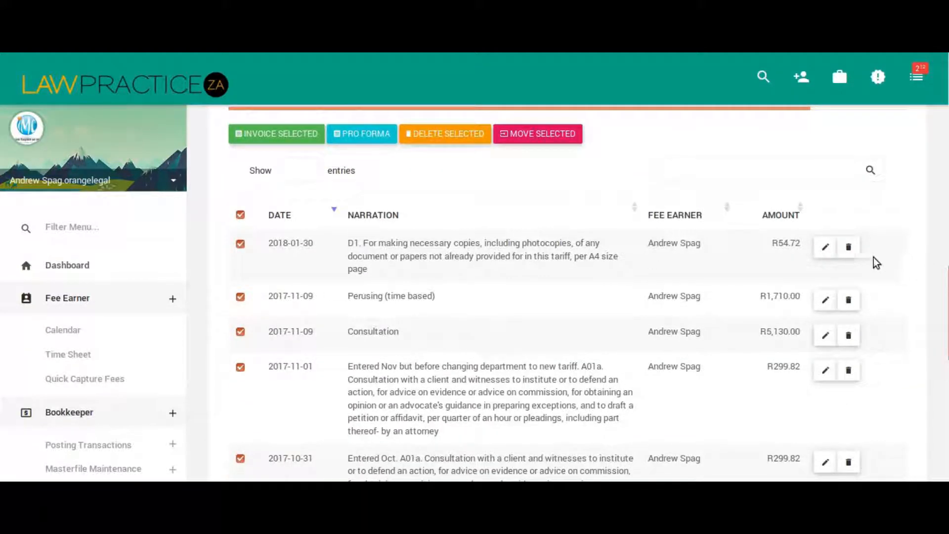
click(825, 248)
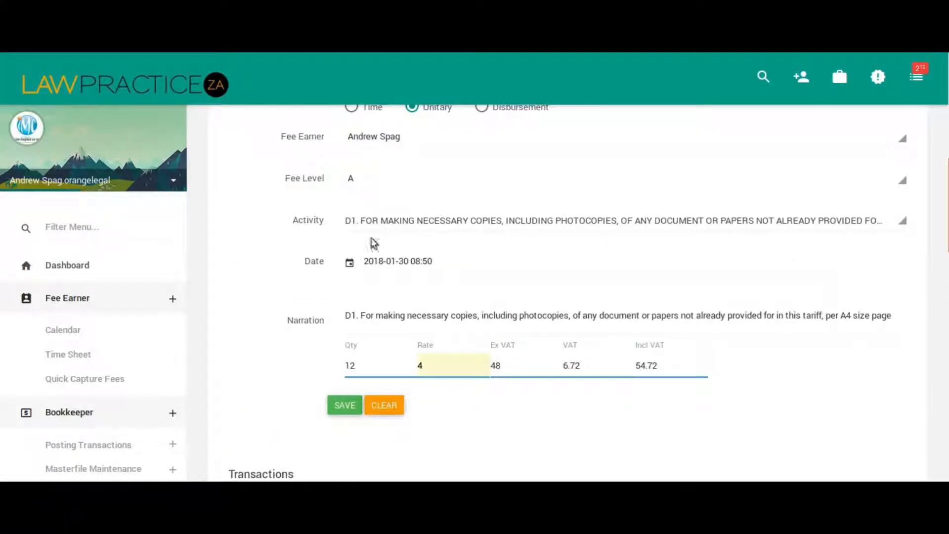
drag(361, 313, 344, 314)
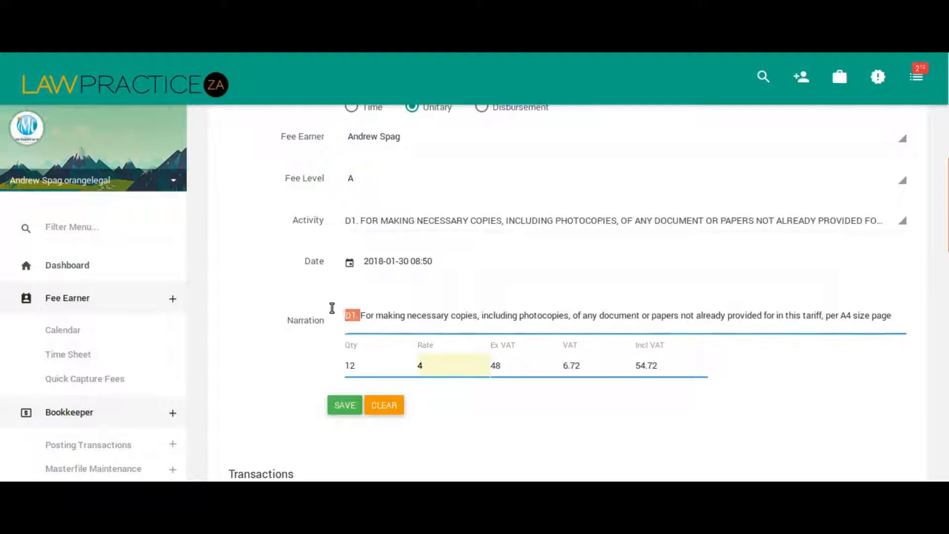
key(BackSpace)
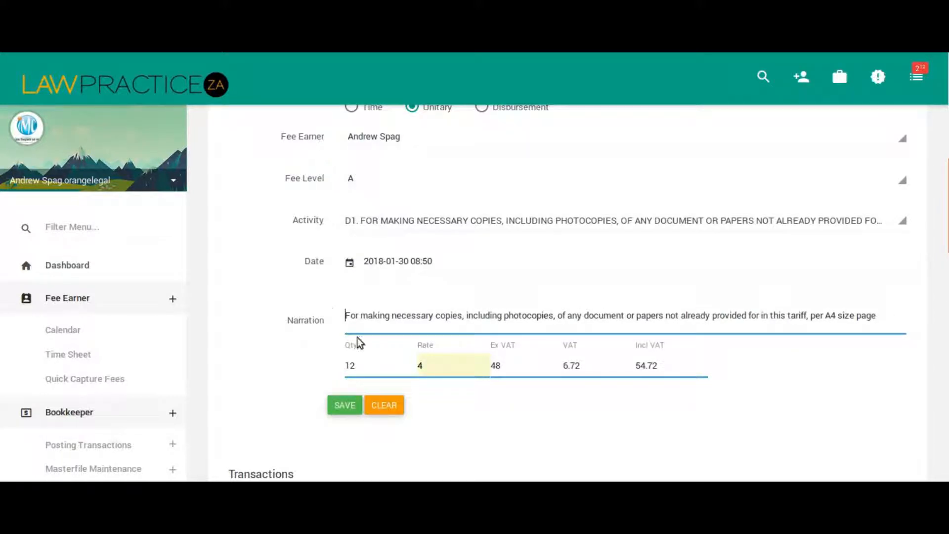
click(337, 406)
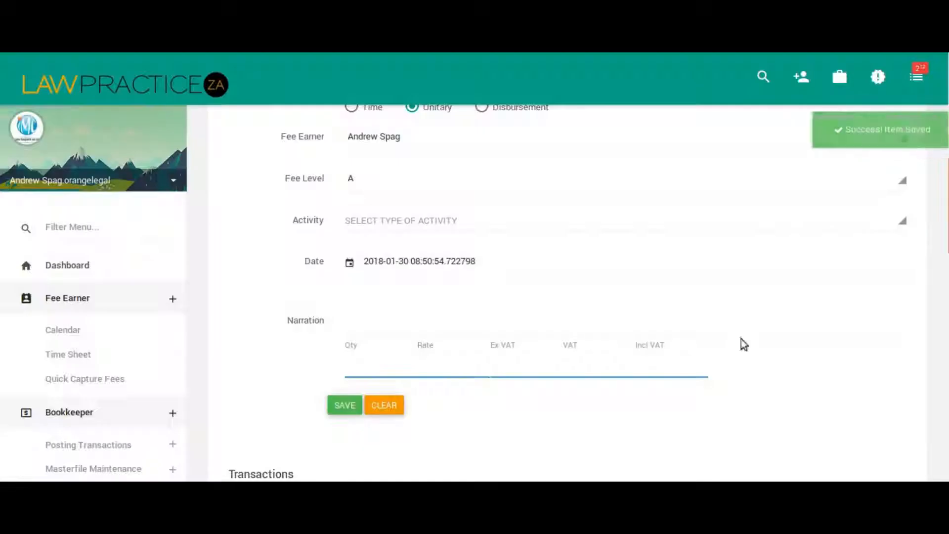
Generate a pro forma invoice for all unbilled BRY_CC items and open the PDF with Document Viewer
scroll(747, 321, down, 6)
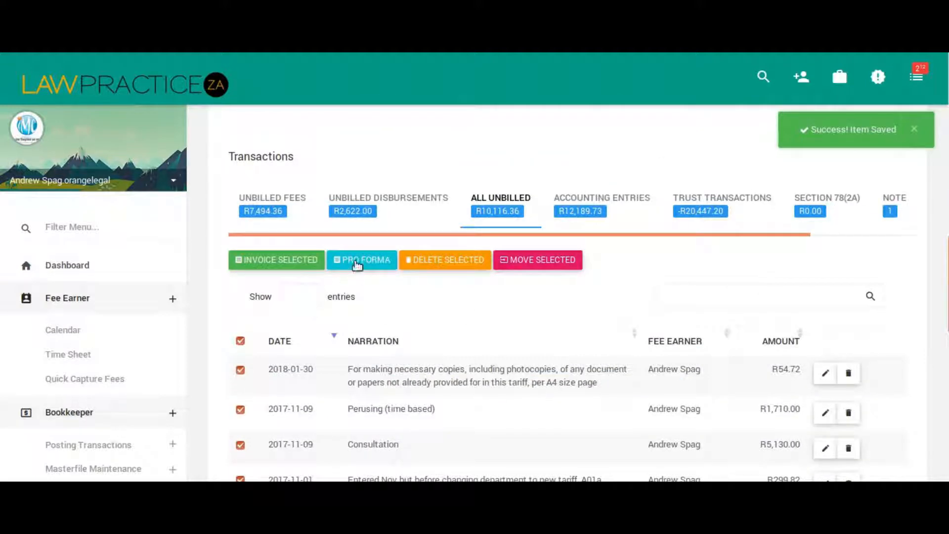
click(355, 262)
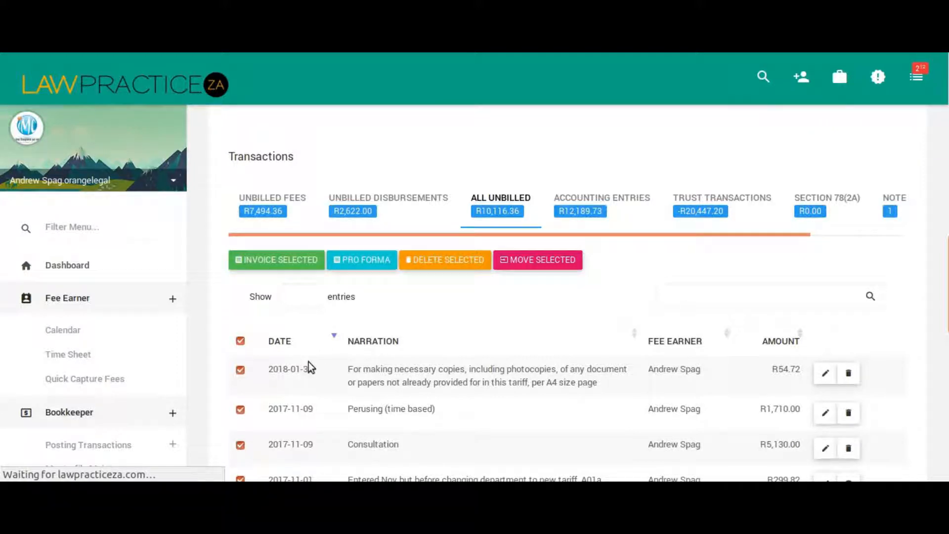
click(454, 354)
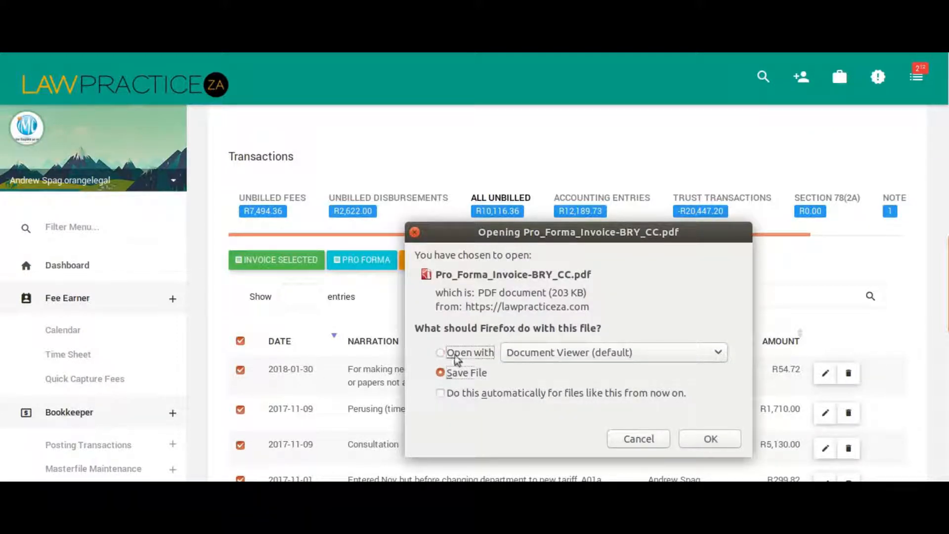
click(728, 441)
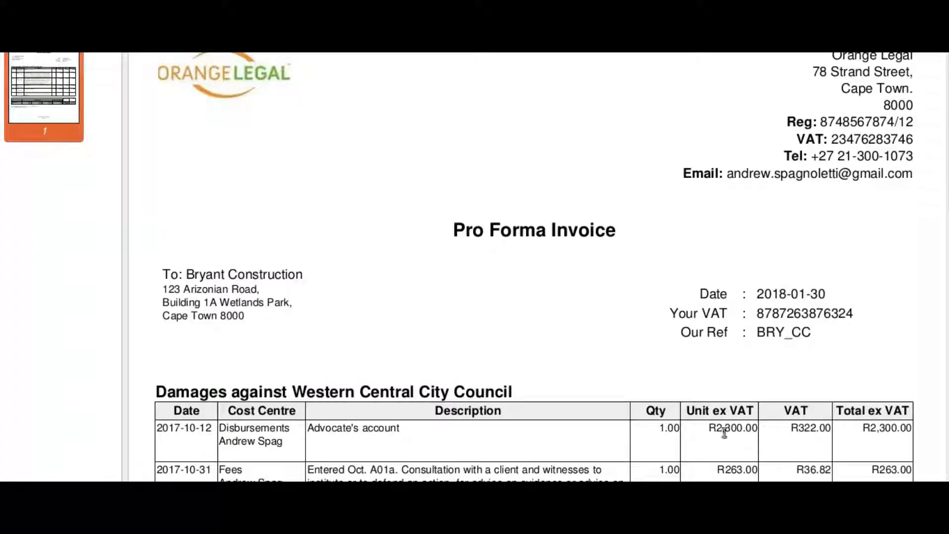
View the pro forma invoice at 100% and examine its fee lines, disbursements and totals
scroll(663, 323, down, 5)
scroll(663, 323, up, 3)
scroll(767, 233, up, 1)
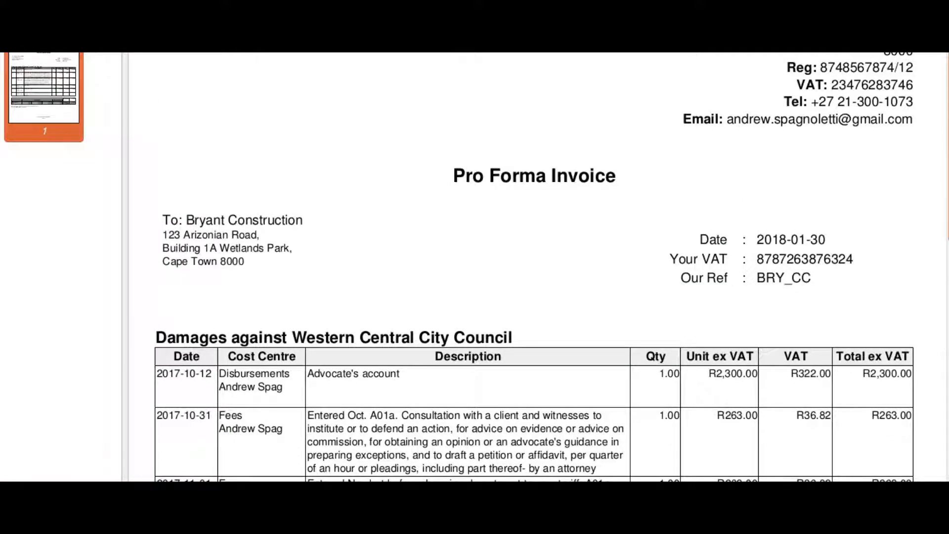
click(870, 49)
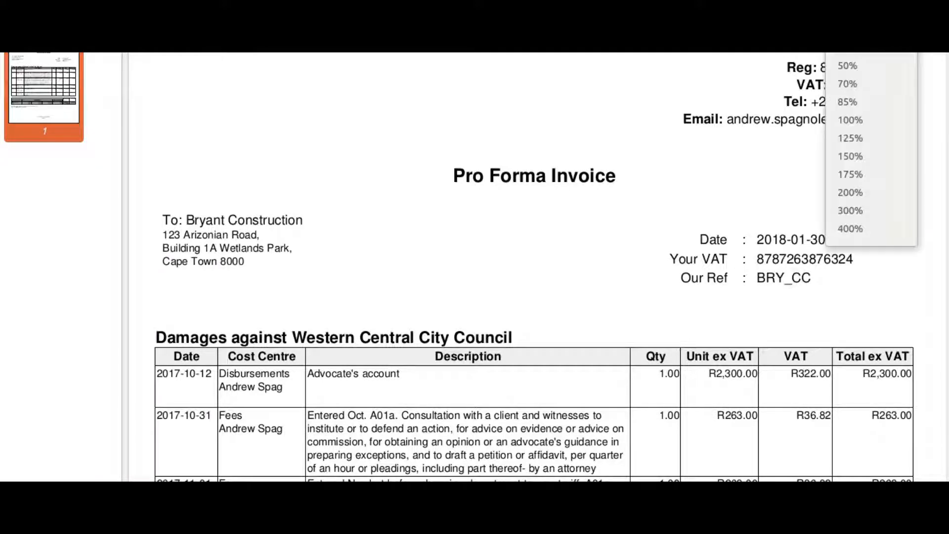
click(855, 116)
scroll(655, 205, down, 3)
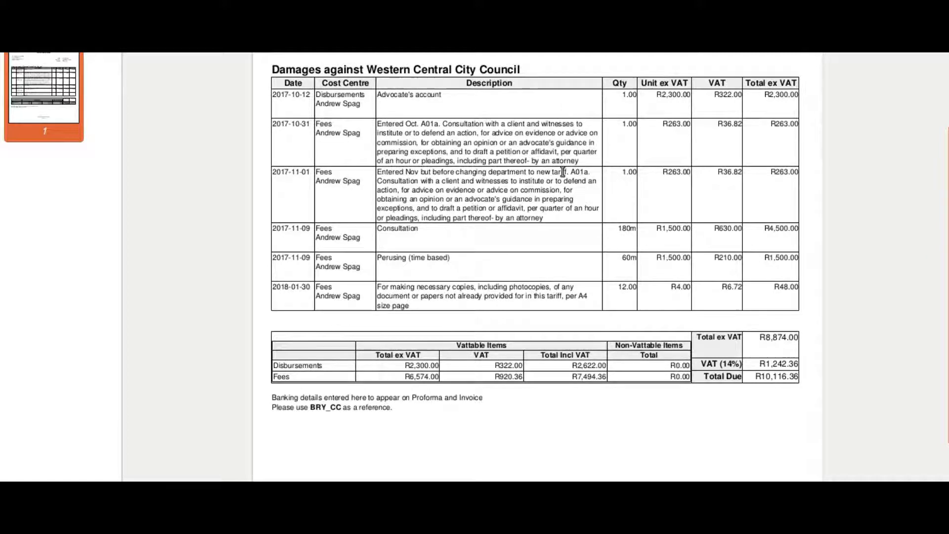
scroll(624, 387, down, 1)
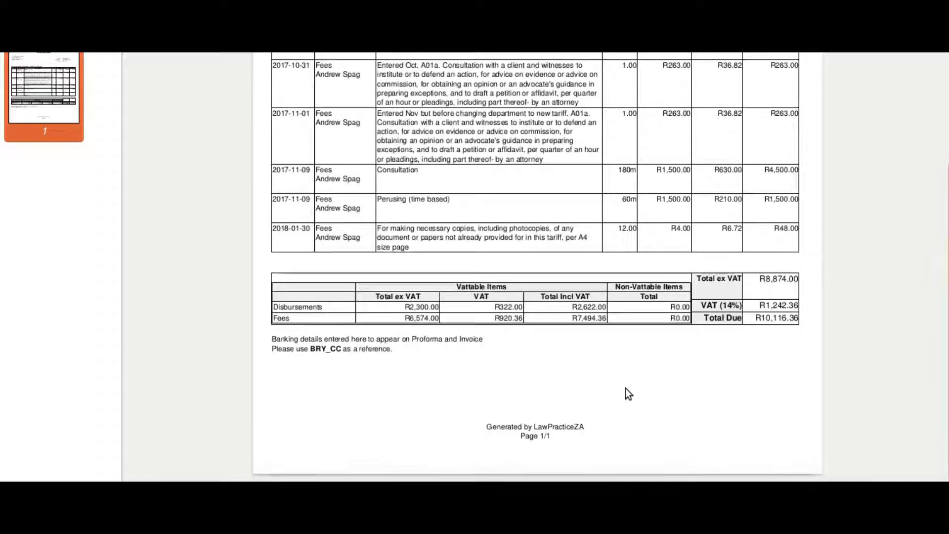